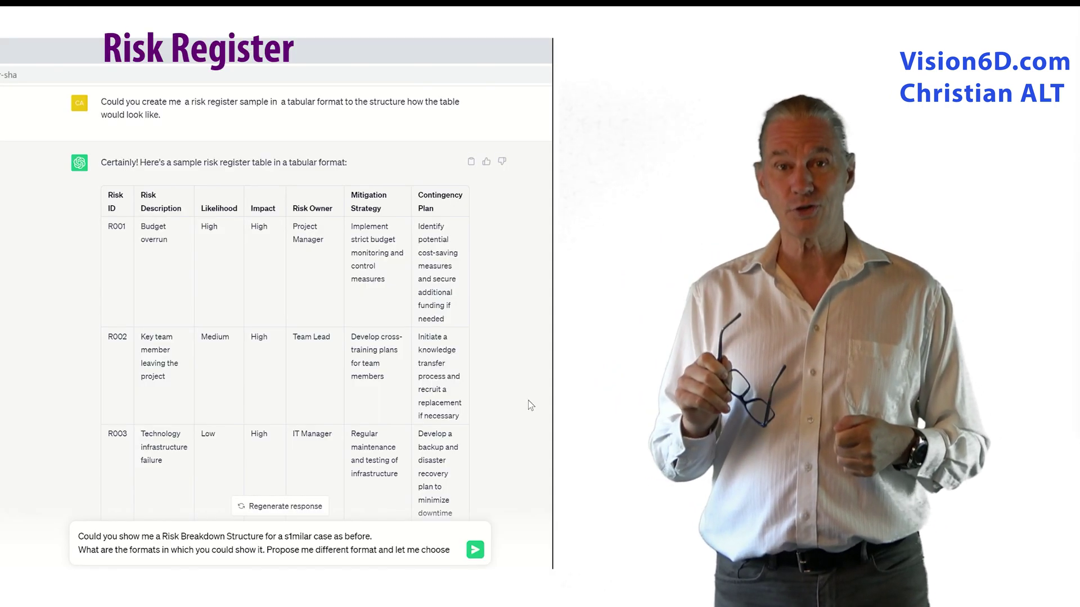
scroll(529, 400, down, 2)
scroll(529, 401, down, 2)
scroll(528, 401, down, 2)
scroll(528, 401, down, 2)
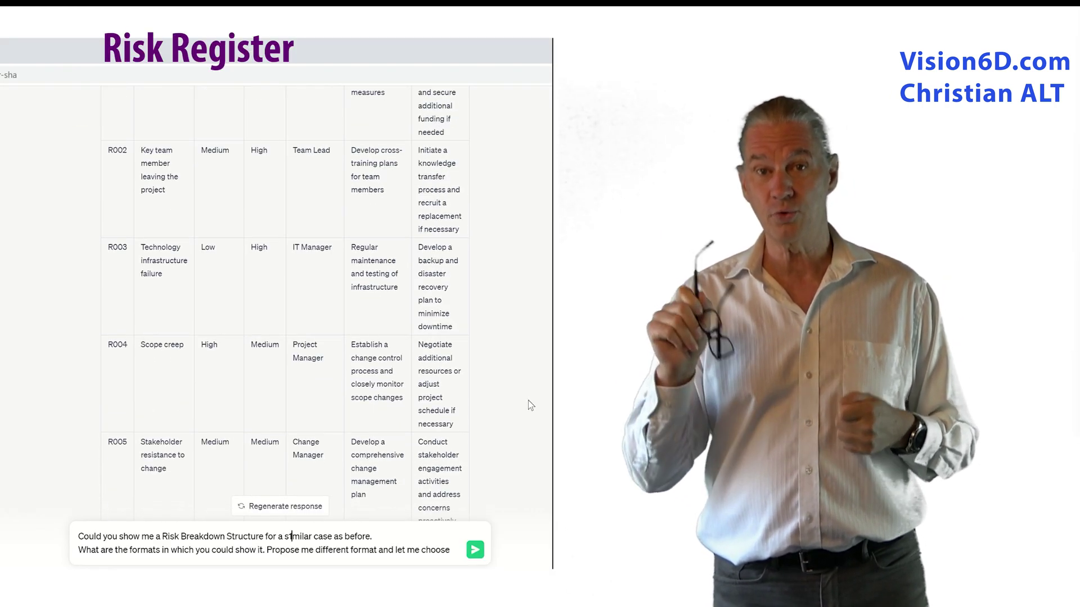
scroll(528, 401, down, 2)
scroll(528, 401, down, 2)
scroll(543, 403, down, 2)
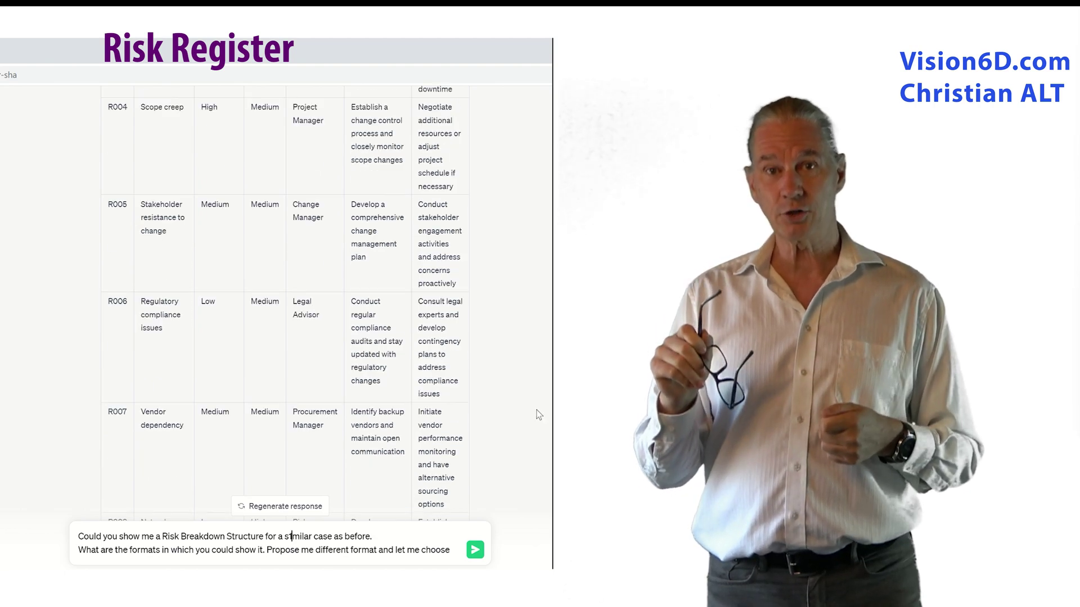
scroll(542, 403, down, 2)
scroll(540, 408, down, 2)
scroll(537, 414, down, 2)
scroll(537, 413, down, 2)
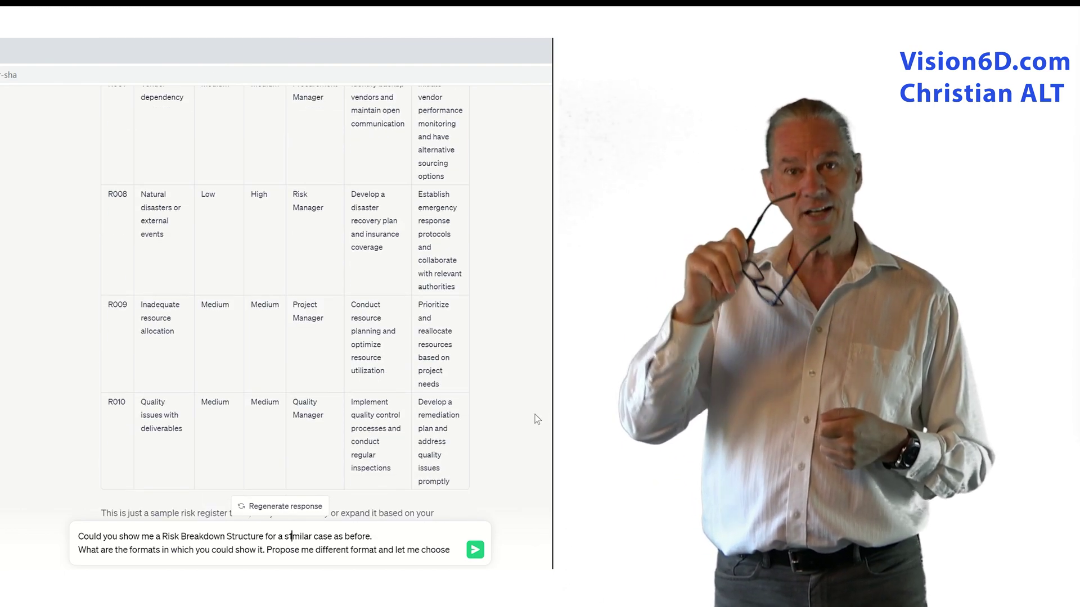
scroll(537, 415, down, 2)
scroll(534, 421, down, 2)
scroll(531, 426, down, 2)
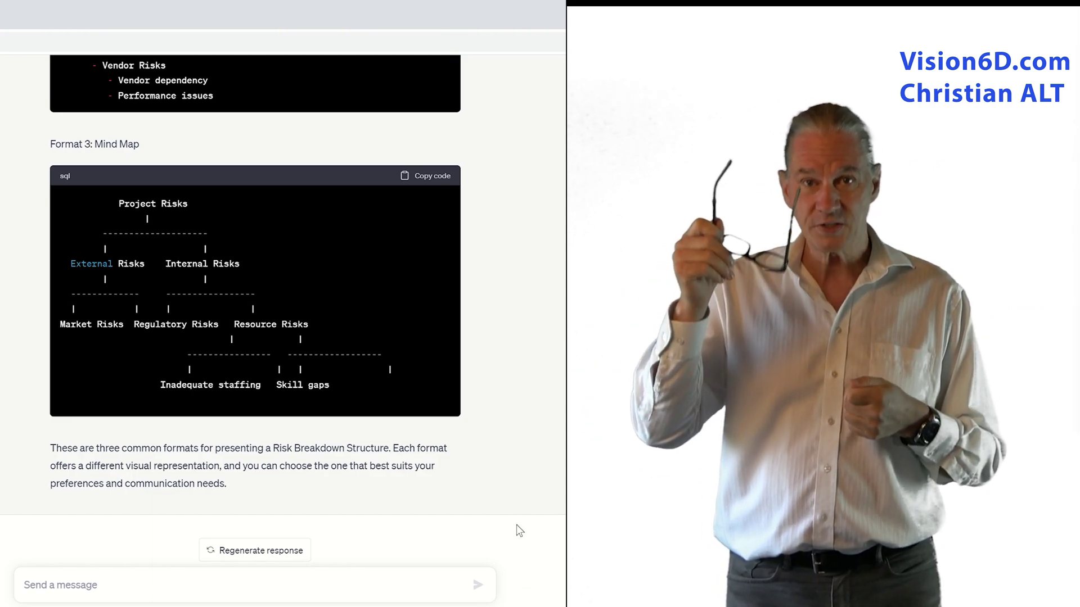
scroll(516, 525, up, 1)
scroll(519, 530, up, 3)
scroll(519, 530, up, 1)
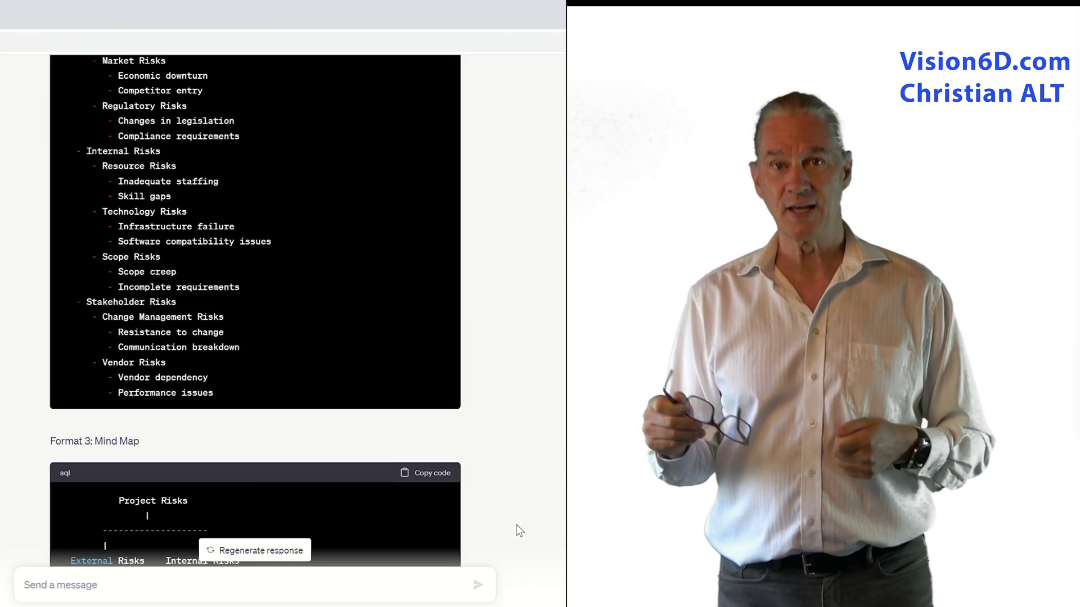
scroll(519, 529, up, 3)
scroll(518, 530, up, 3)
scroll(519, 530, up, 1)
scroll(518, 530, up, 4)
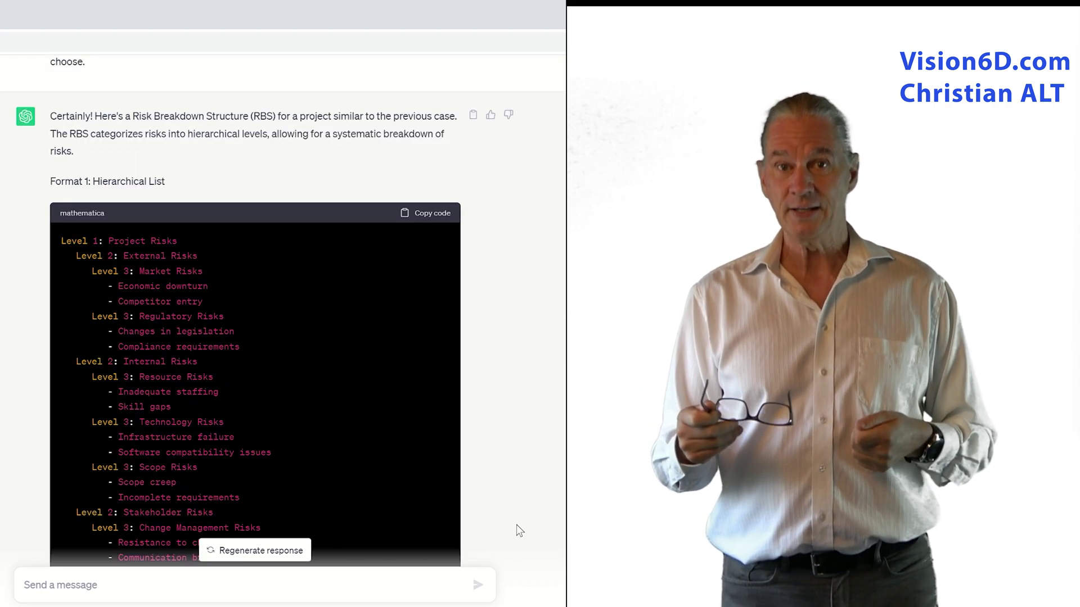
scroll(519, 530, up, 3)
scroll(519, 530, down, 2)
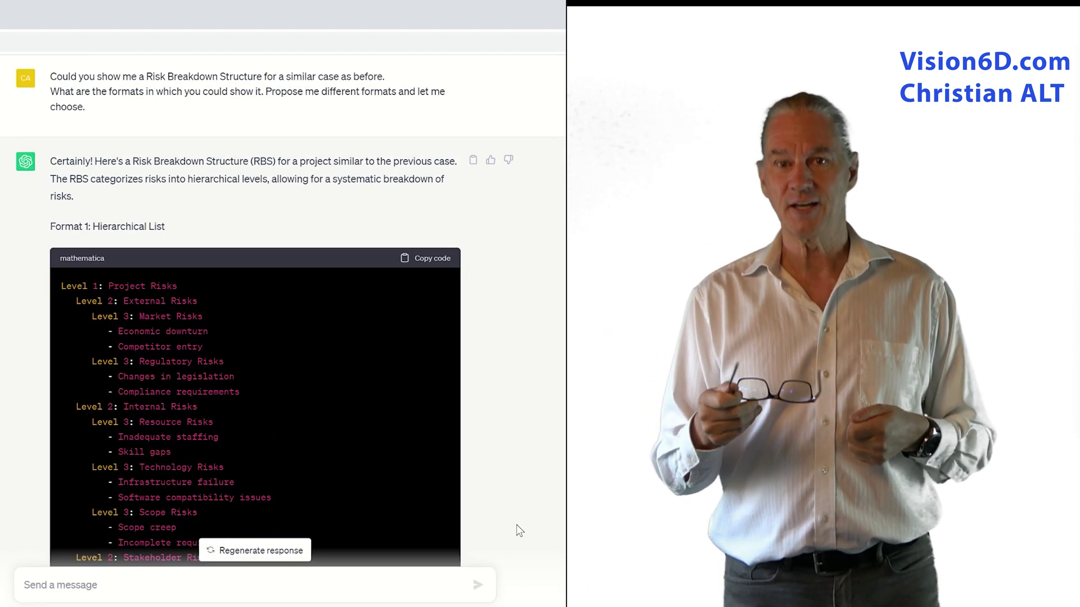
scroll(519, 530, down, 2)
scroll(519, 530, down, 1)
scroll(519, 530, down, 1)
scroll(518, 530, up, 2)
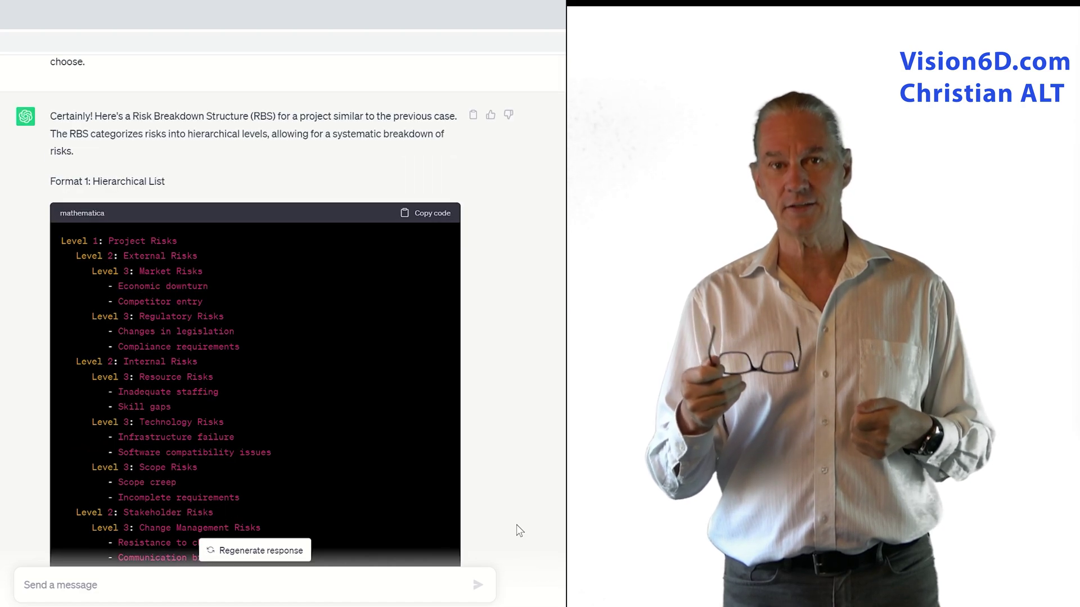
scroll(519, 530, down, 1)
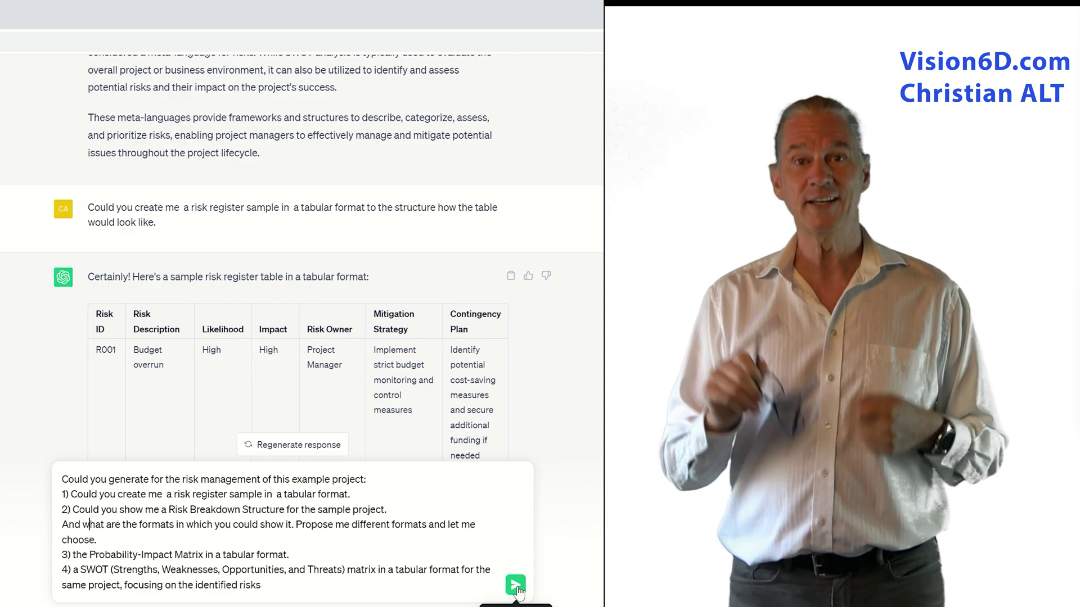
Submit the combined risk management request and resume the reply where it stops at the SWOT heading.
click(515, 584)
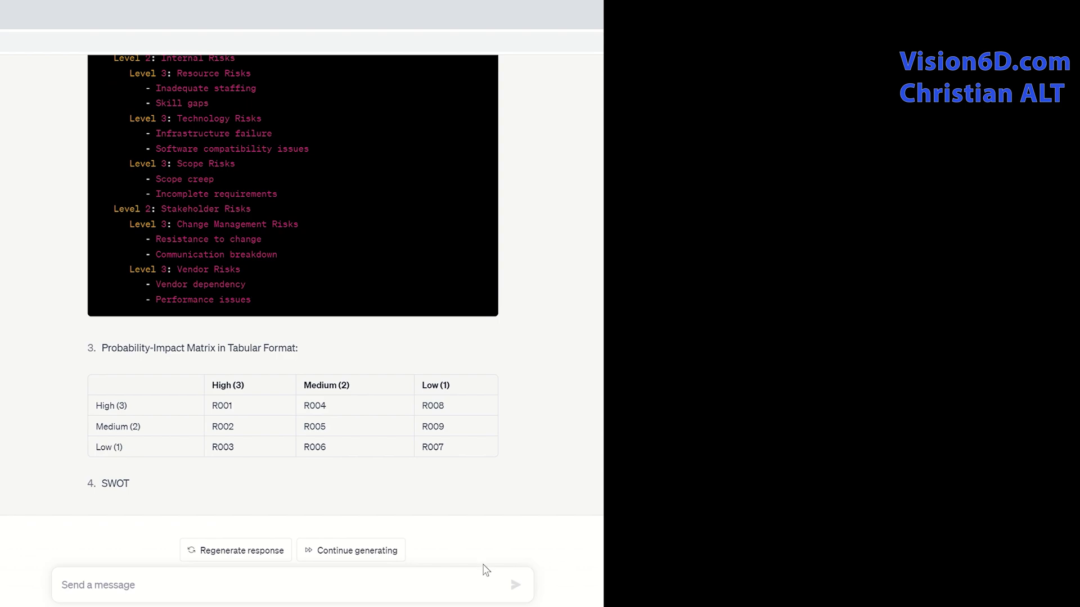
click(400, 560)
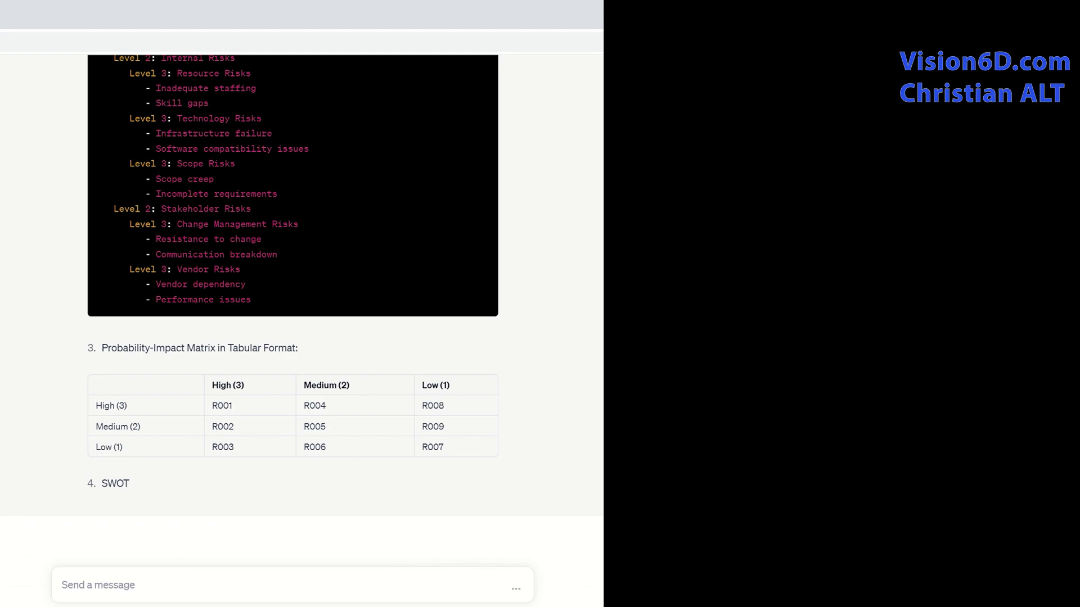